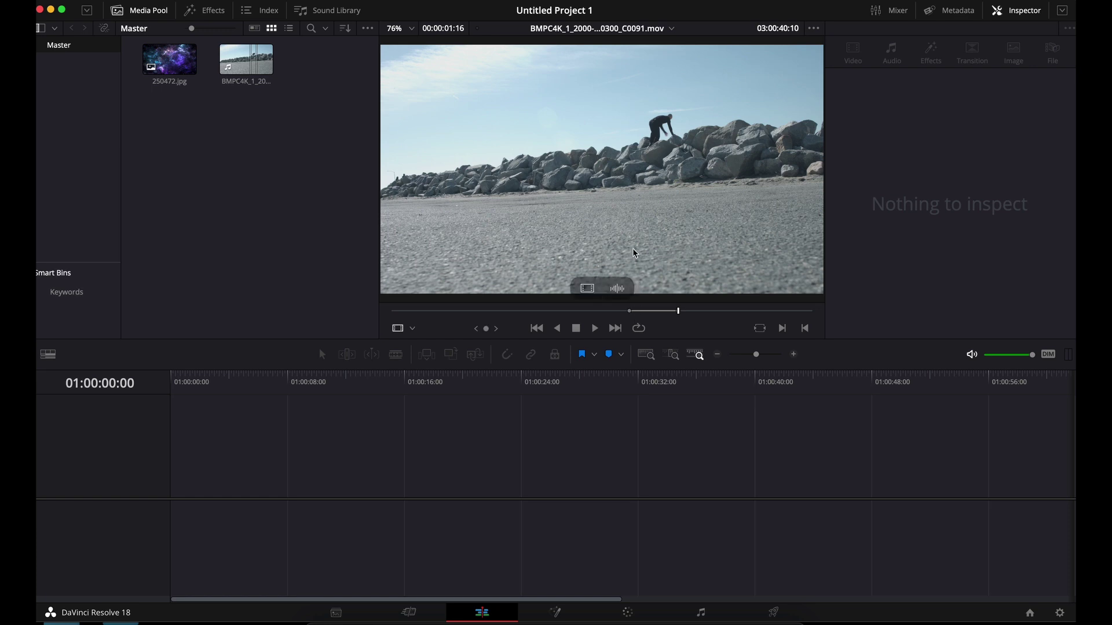
Step: Drag the beach clip onto a new timeline, creating Timeline 1
drag(606, 230, 416, 497)
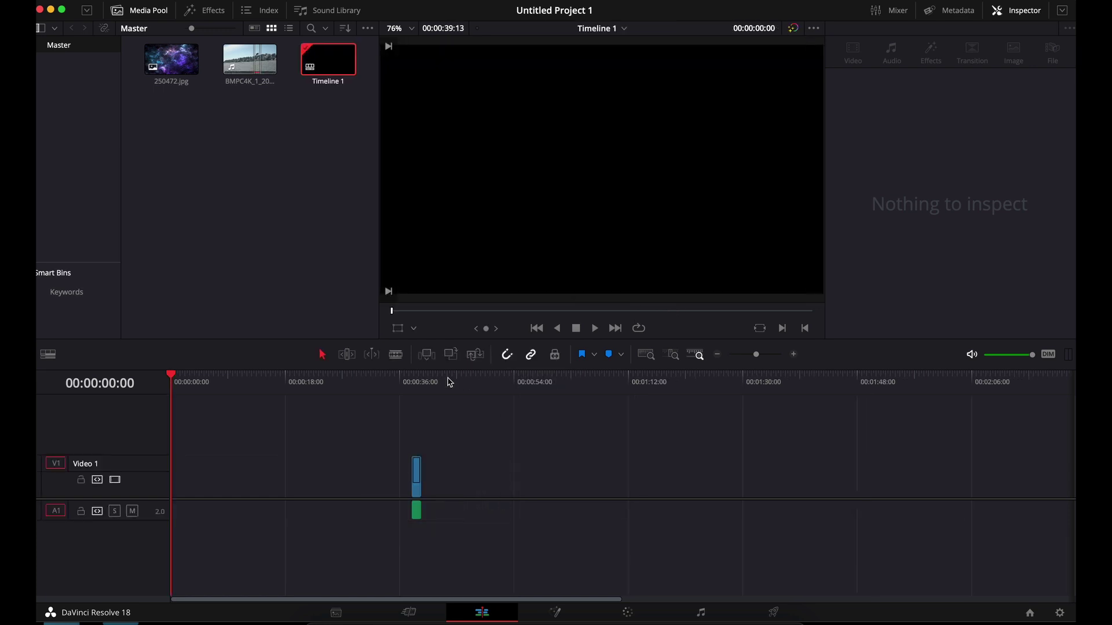
Step: Zoom into Timeline 1, park the playhead on the beach clip, and preview 250472.jpg
drag(756, 355, 767, 355)
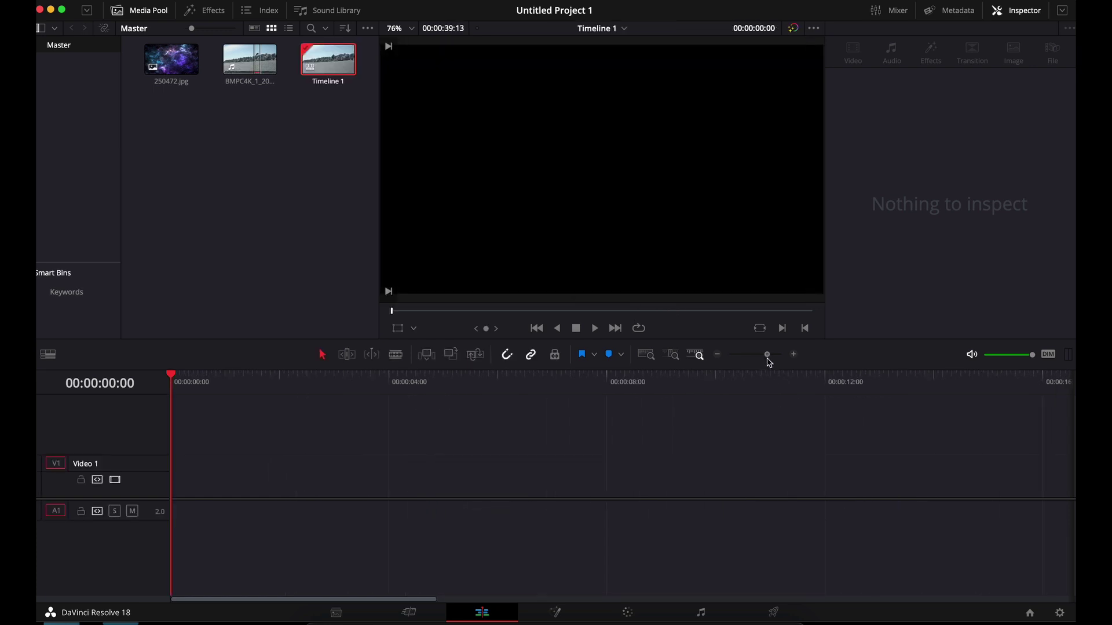
scroll(438, 437, right, 5)
scroll(590, 427, right, 10)
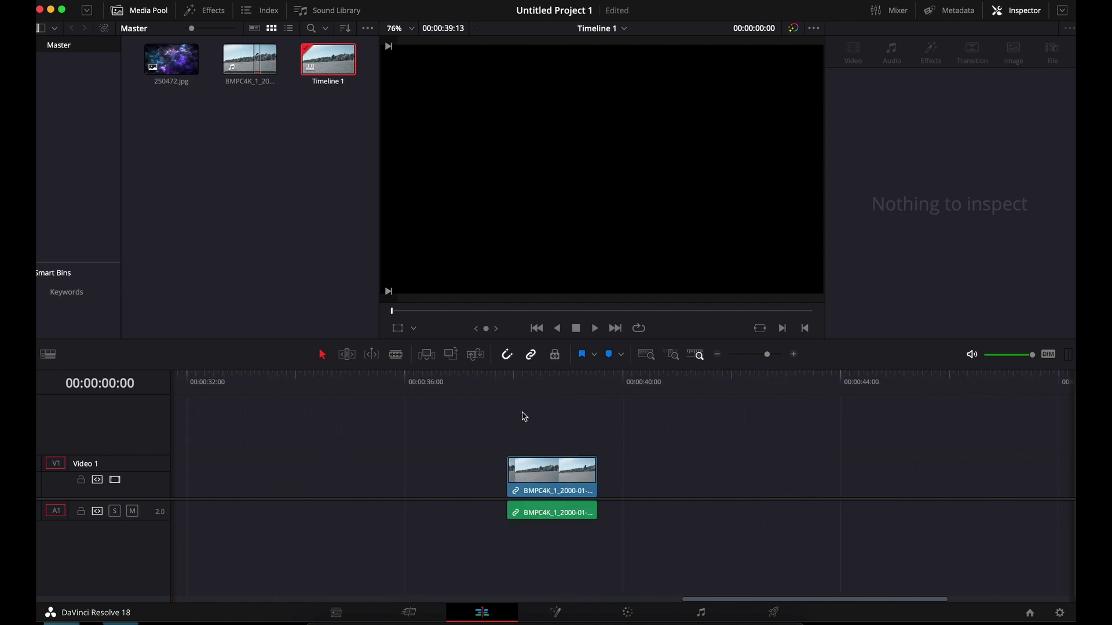
click(535, 376)
mouse_move(536, 377)
mouse_down()
mouse_move(603, 384)
mouse_move(509, 380)
mouse_move(576, 381)
mouse_move(538, 384)
mouse_move(553, 387)
mouse_up()
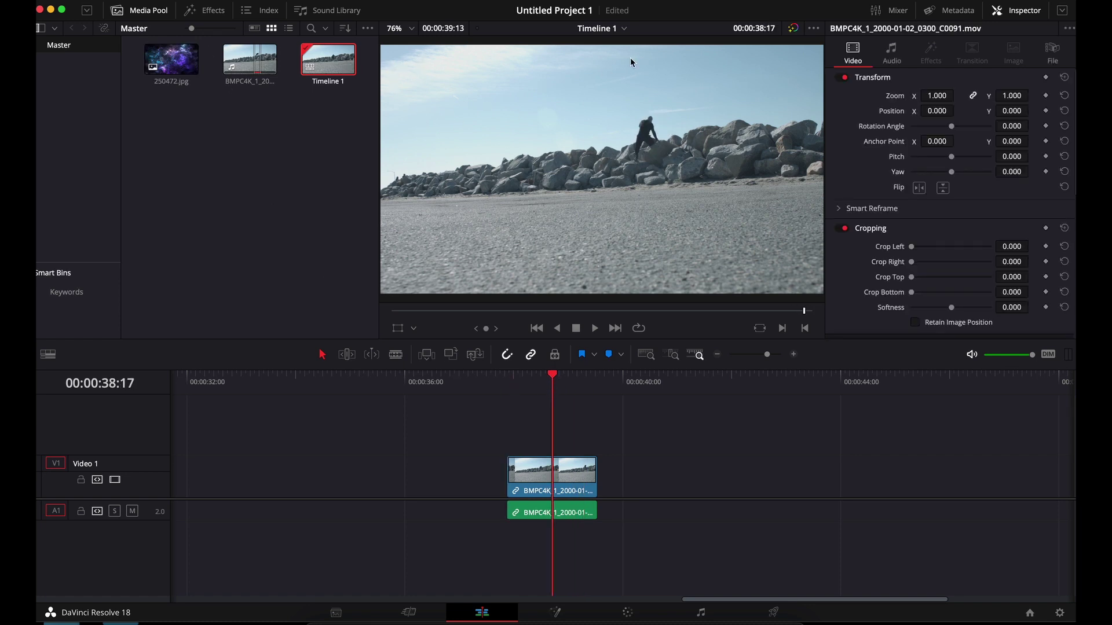
double_click(174, 62)
Step: Place 250472.jpg on Video 2 above the beach clip, trim its end, and select the beach clip
drag(503, 312, 590, 311)
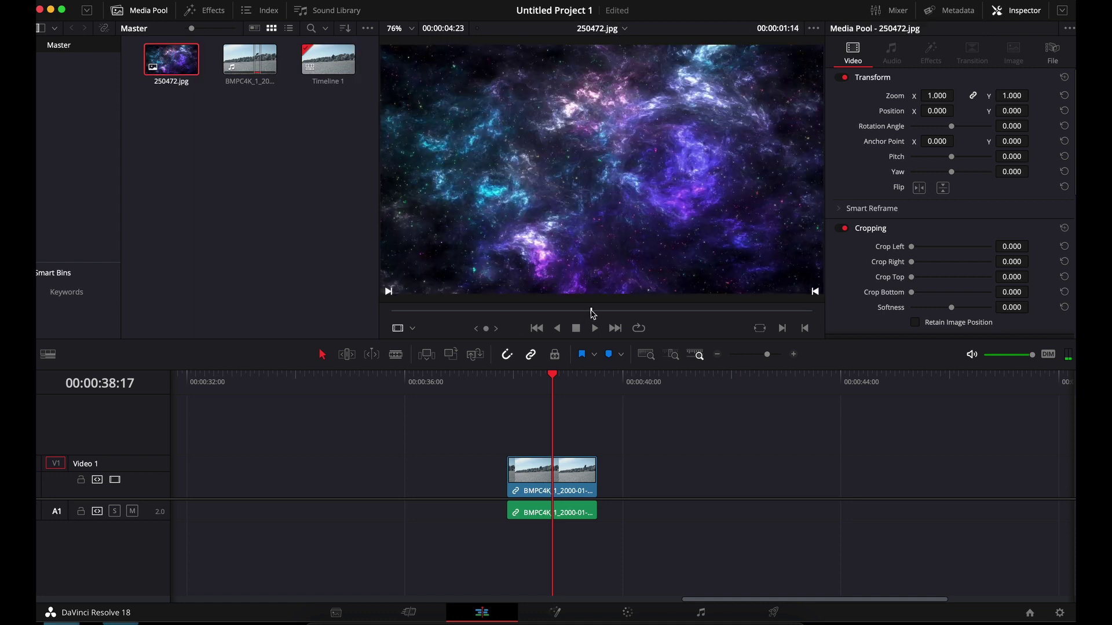
drag(184, 59, 509, 444)
drag(769, 437, 399, 432)
drag(533, 378, 556, 392)
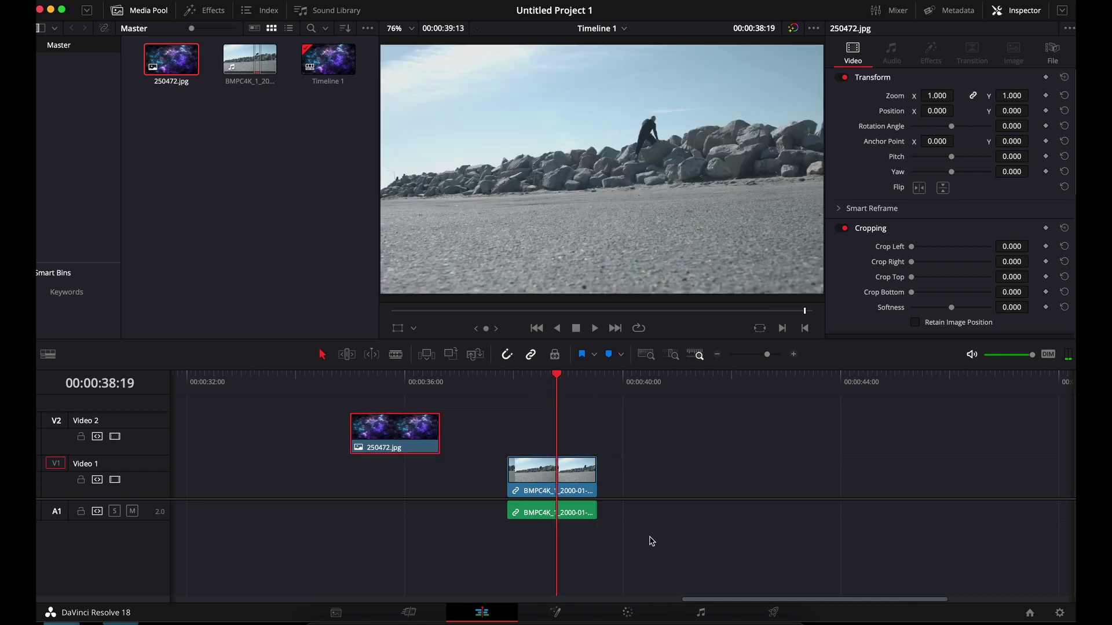
click(557, 478)
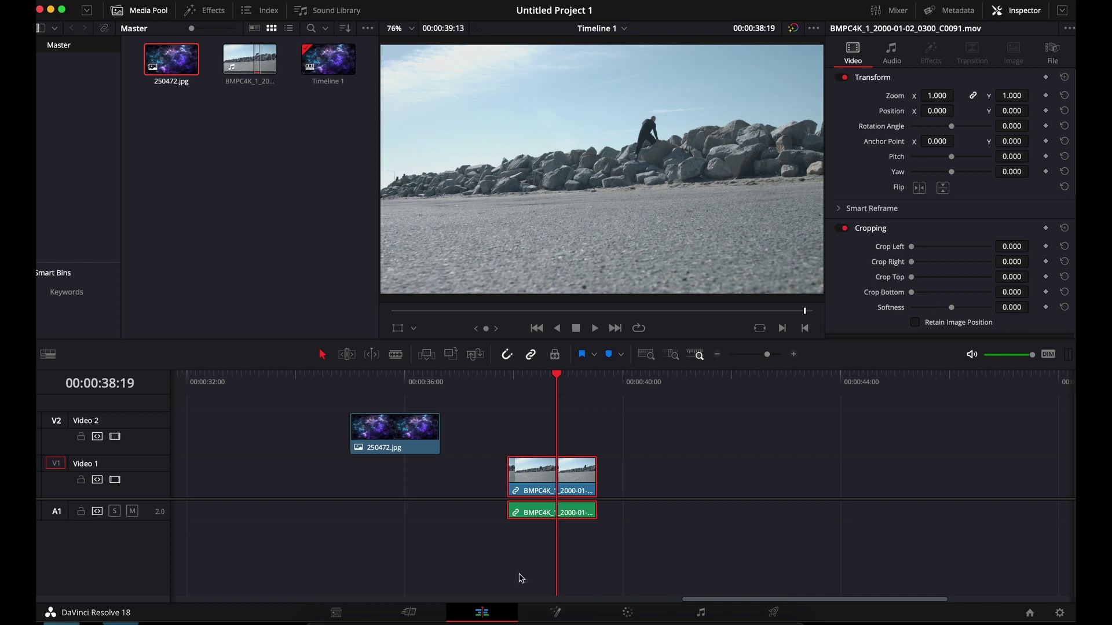
Step: Open the beach clip on the Fusion page
right_click(366, 621)
click(377, 602)
click(555, 611)
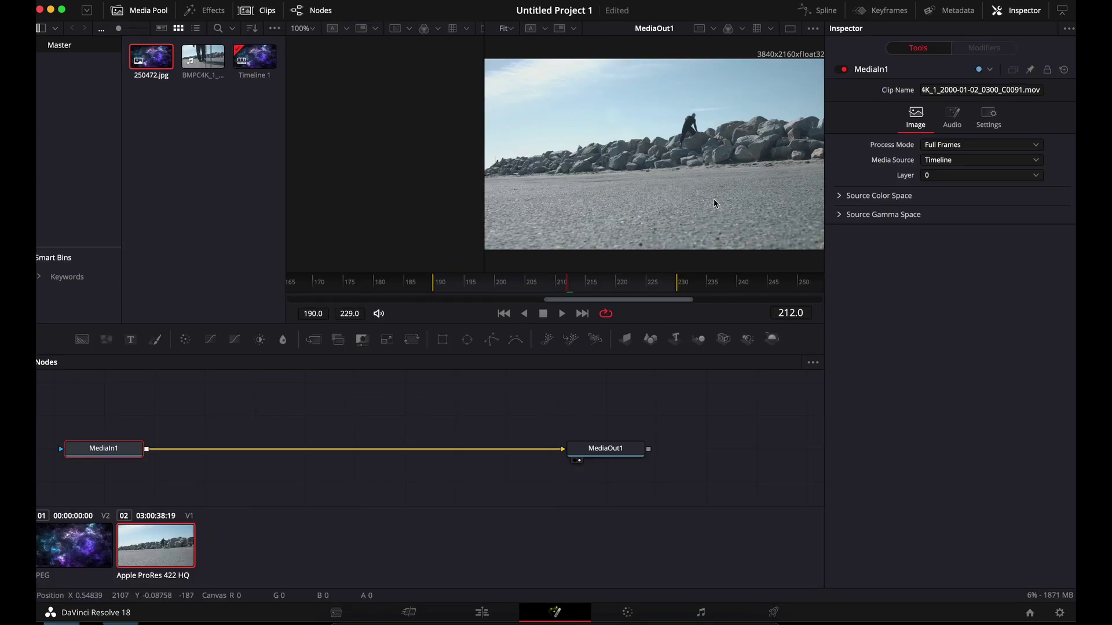
Step: Move MediaIn1 left and MediaOut1 right in the node graph, then select MediaIn1
drag(119, 453, 154, 436)
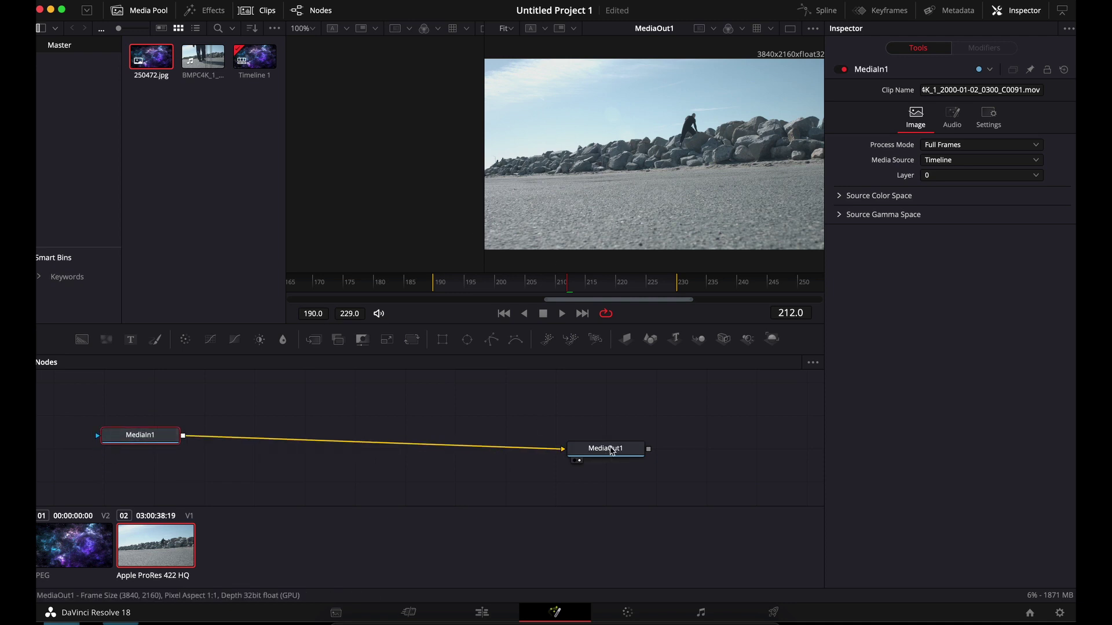
drag(609, 451, 699, 442)
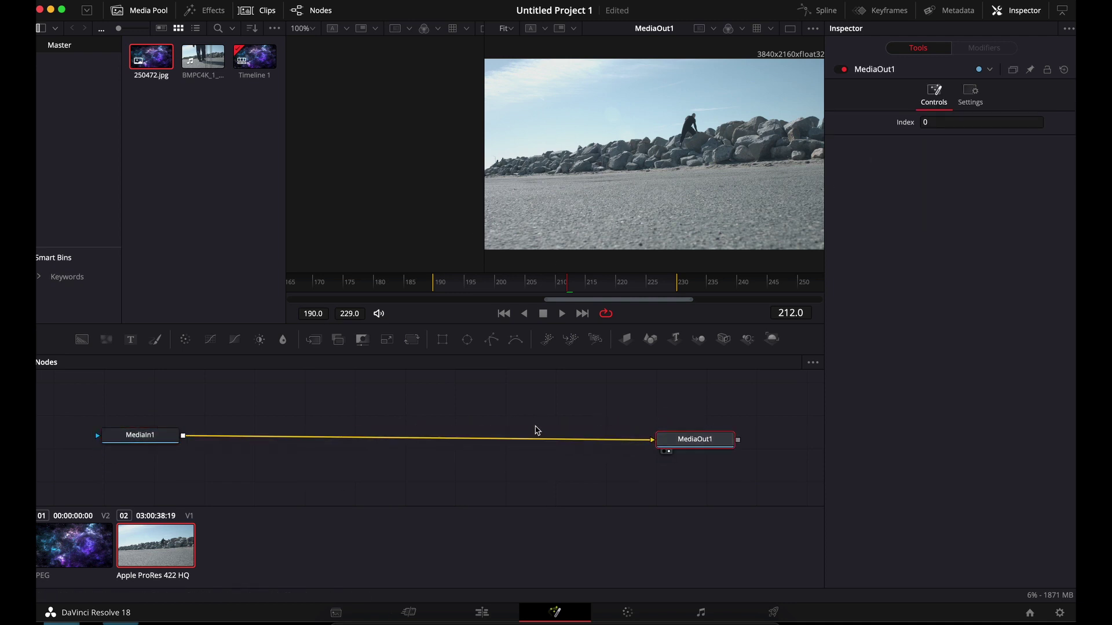
click(146, 442)
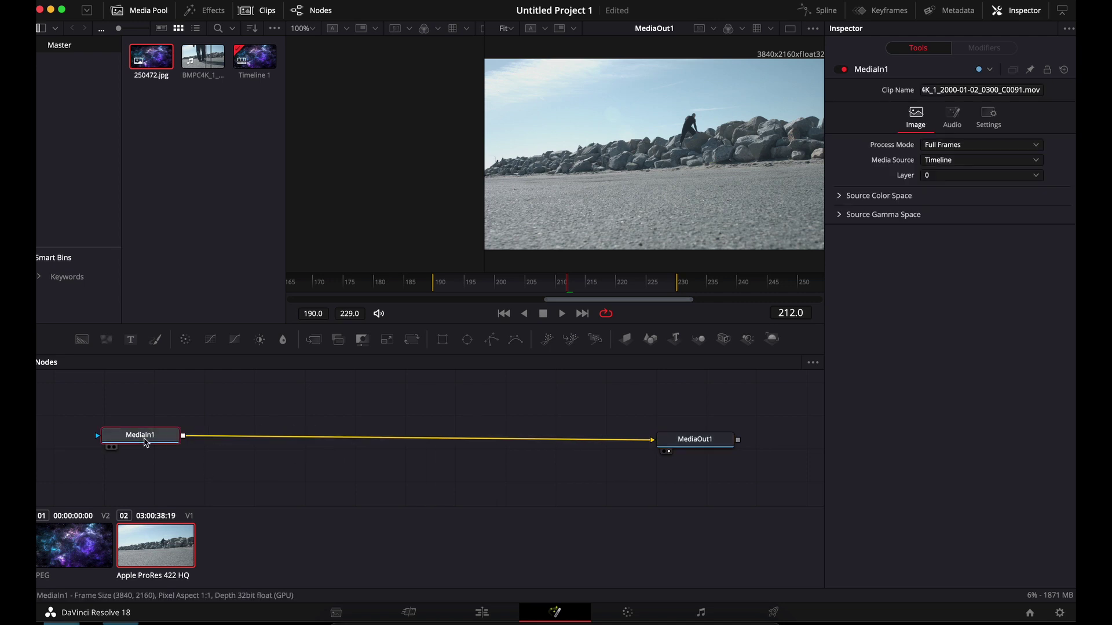
key(shift+space)
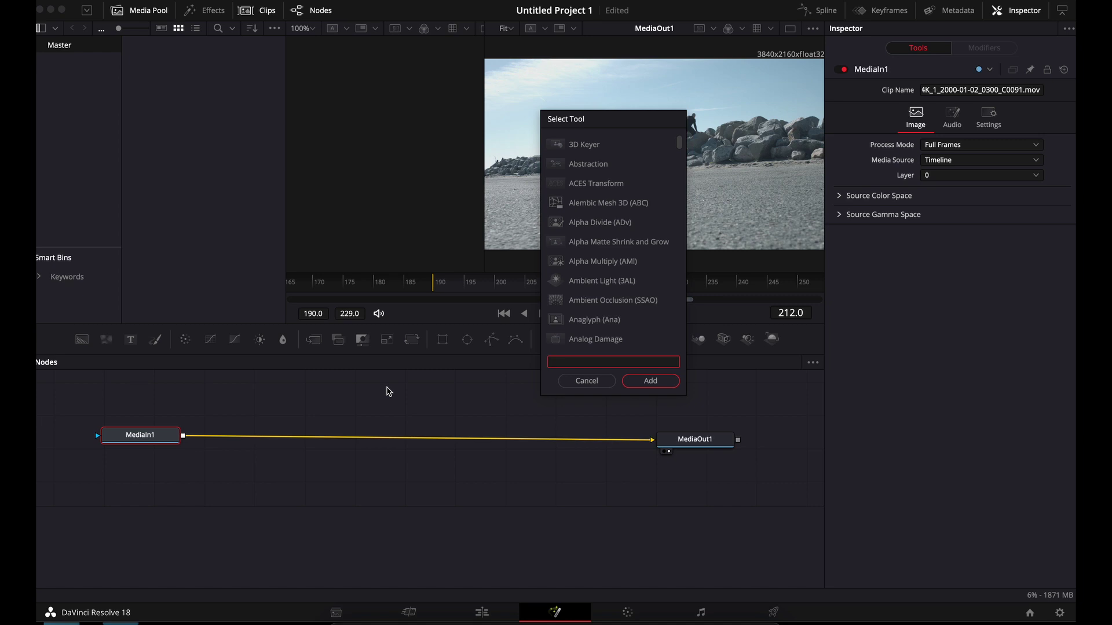
Step: Insert a Magic Mask node after MediaIn1 via the 'magi' search and widen the viewer
text(magi)
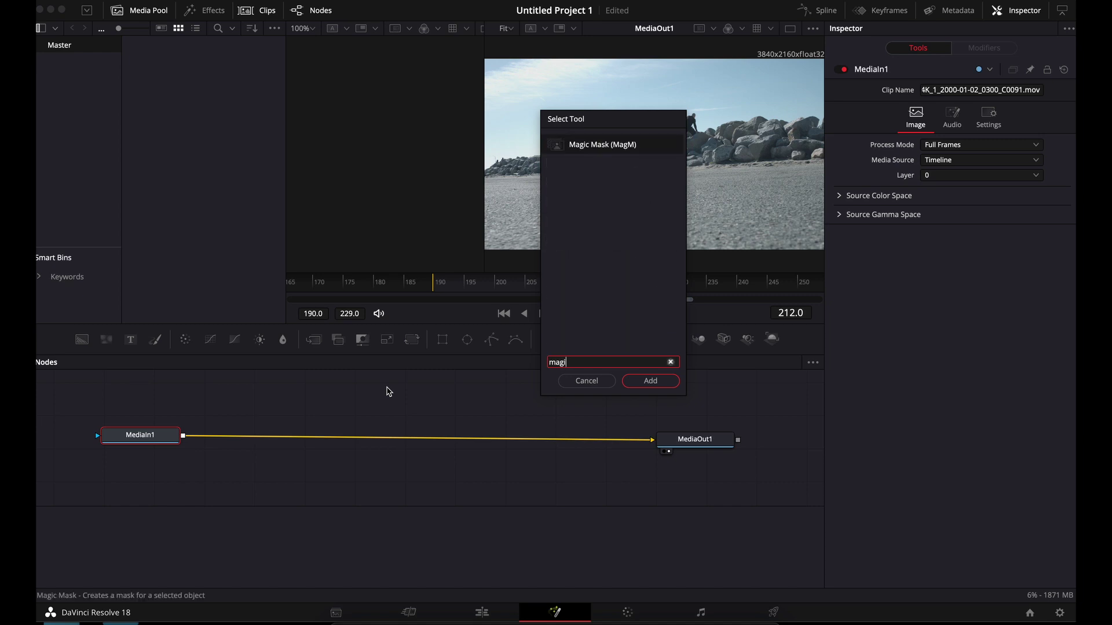
click(651, 381)
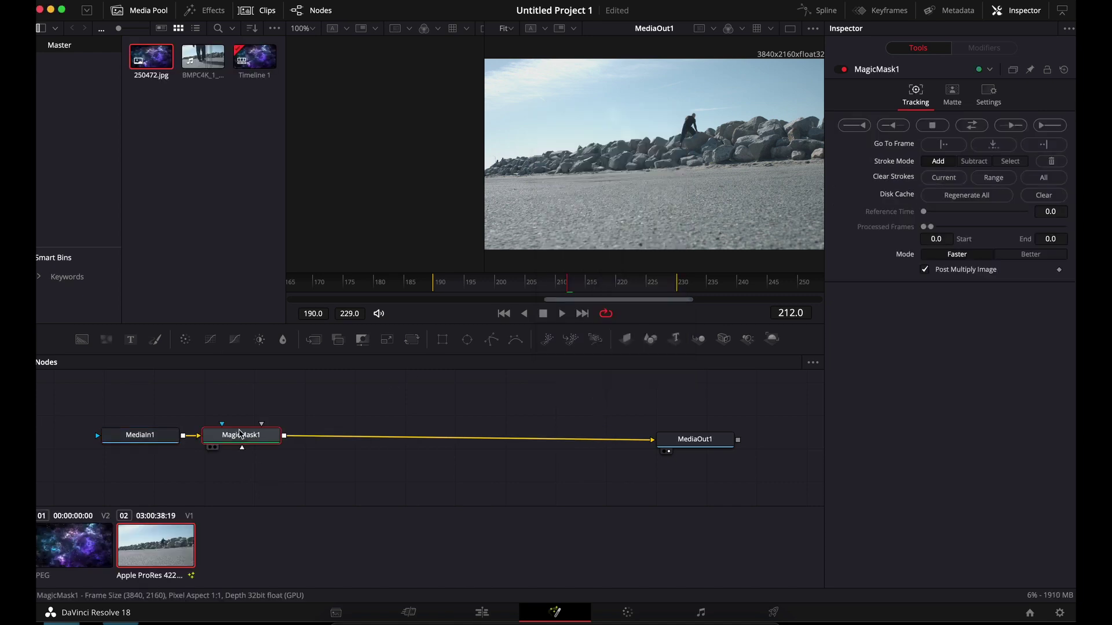
scroll(727, 100, left, 2)
scroll(728, 100, up, 1)
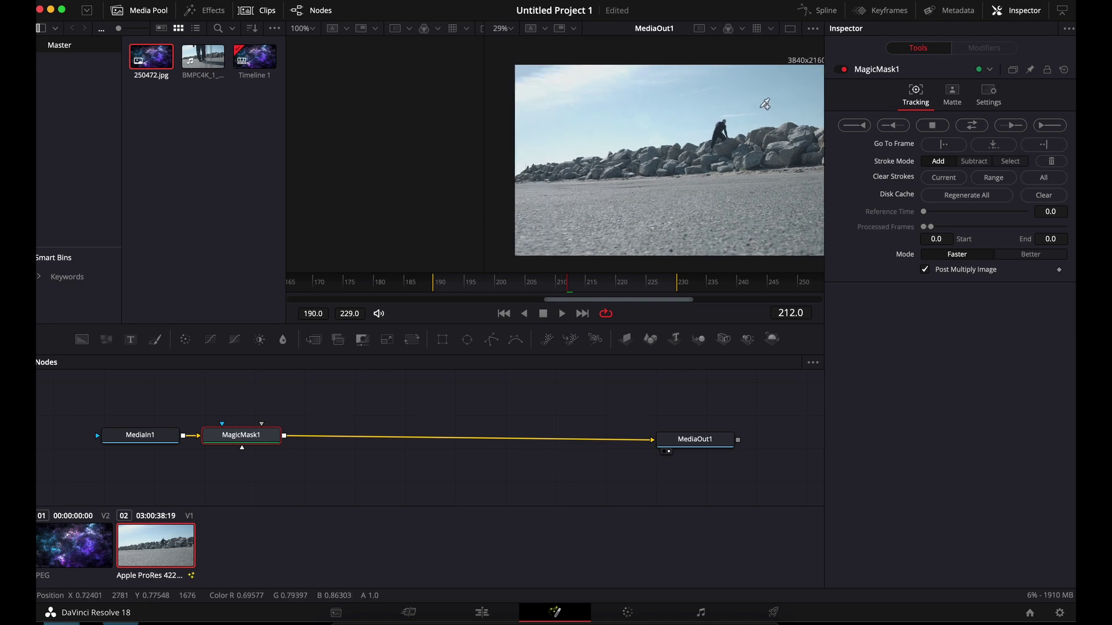
mouse_move(484, 139)
mouse_down()
mouse_move(366, 149)
mouse_move(514, 143)
mouse_move(477, 123)
mouse_move(451, 160)
mouse_move(562, 132)
mouse_move(617, 135)
mouse_move(589, 136)
mouse_move(502, 88)
mouse_move(733, 77)
mouse_move(763, 80)
mouse_move(771, 113)
mouse_move(670, 126)
mouse_move(643, 115)
mouse_move(634, 127)
mouse_move(608, 109)
mouse_move(542, 114)
mouse_move(712, 91)
mouse_move(512, 115)
mouse_move(473, 97)
mouse_move(453, 103)
mouse_move(460, 120)
mouse_move(487, 88)
mouse_move(516, 109)
mouse_move(586, 100)
mouse_up()
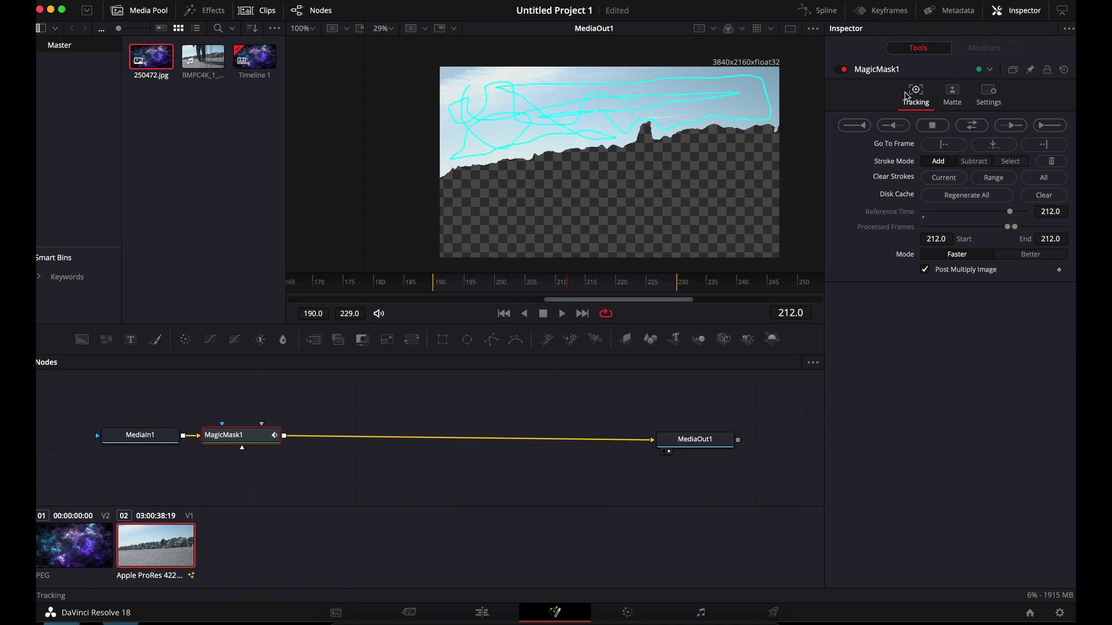
Step: Check Invert Matte on MagicMask1 and set its Mode to Better
click(961, 101)
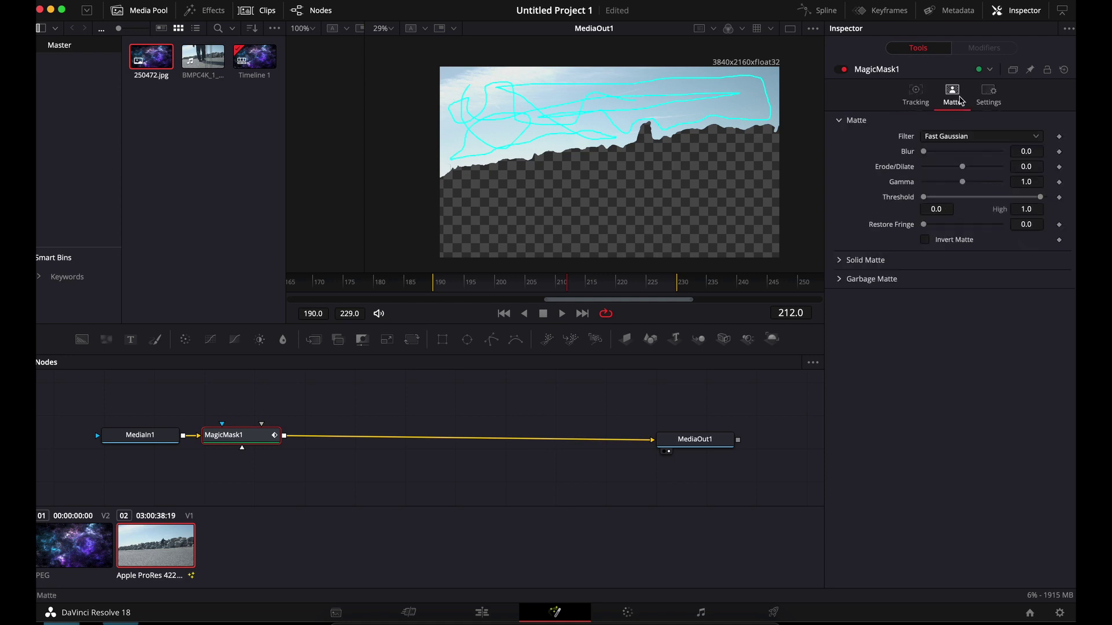
click(926, 240)
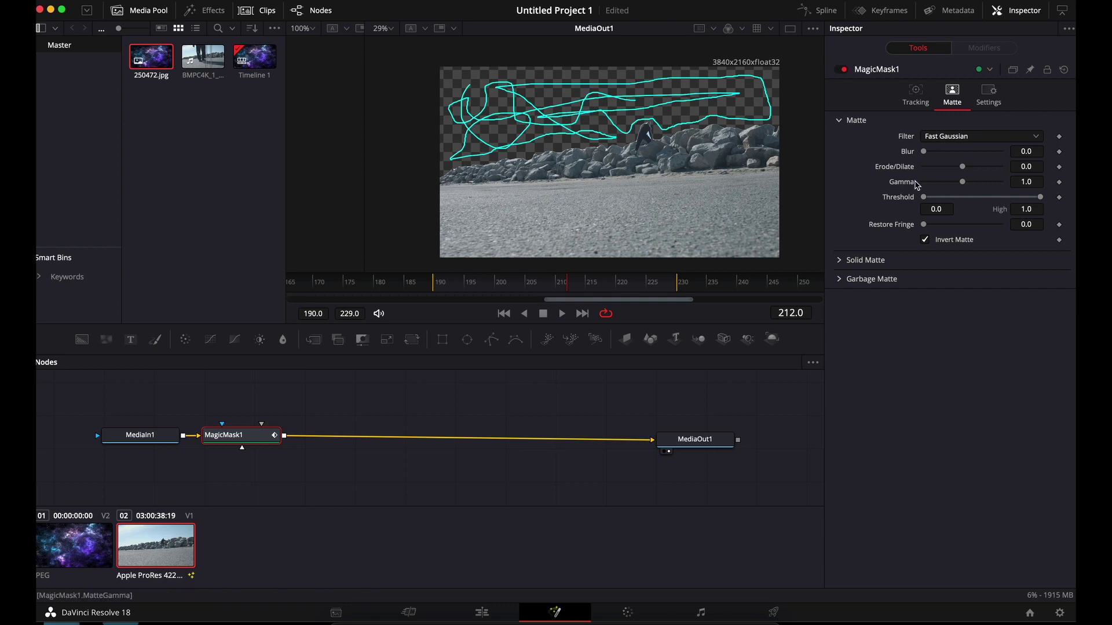
click(914, 99)
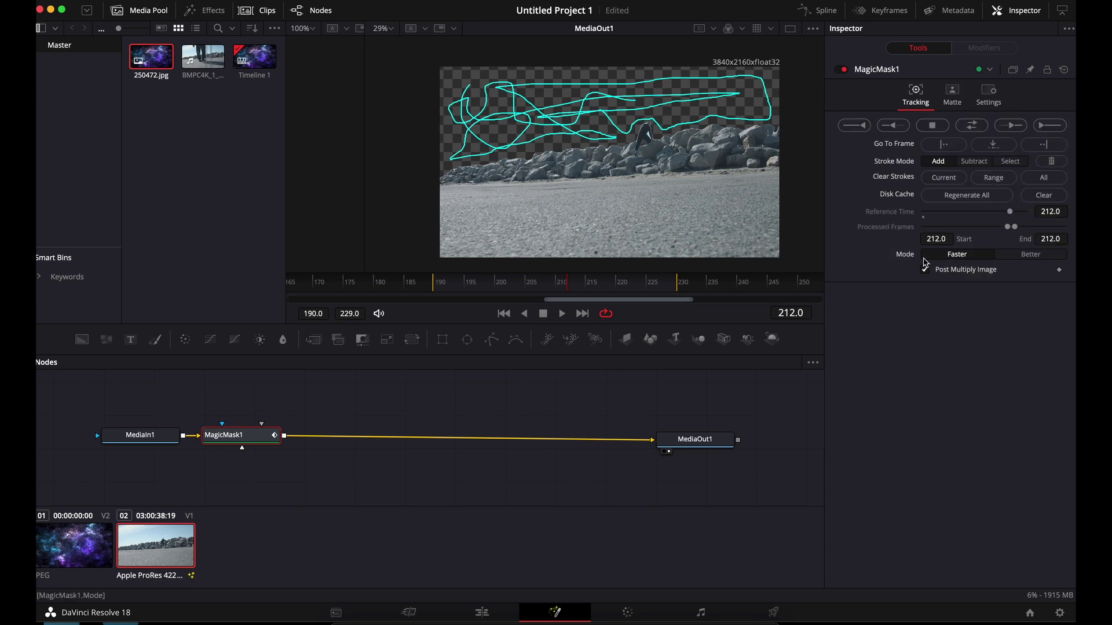
scroll(661, 148, up, 3)
scroll(660, 148, up, 2)
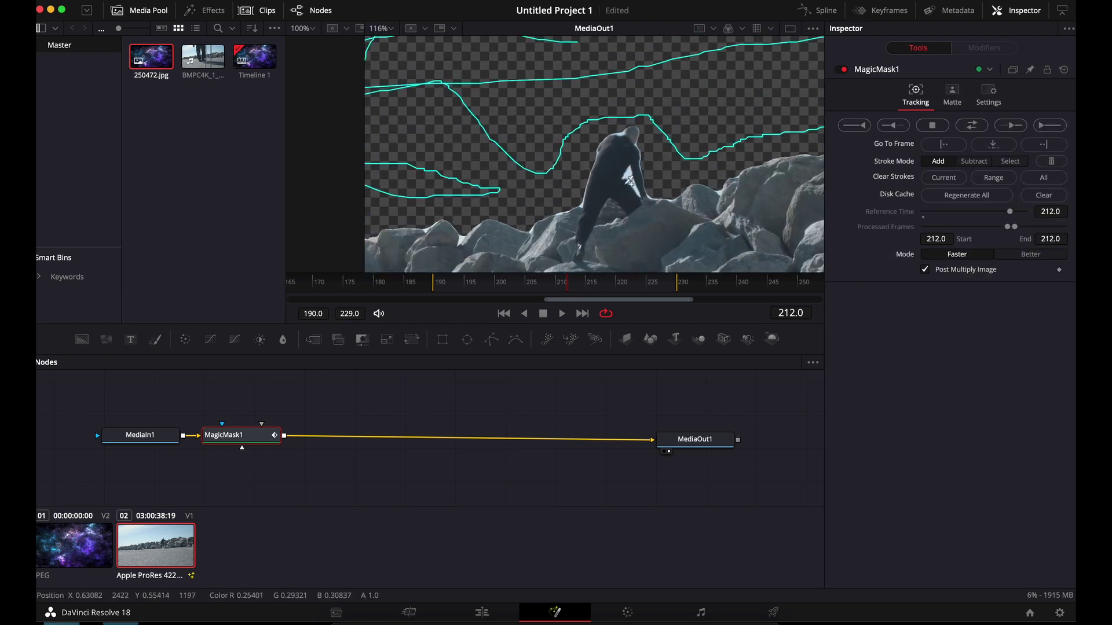
click(1023, 258)
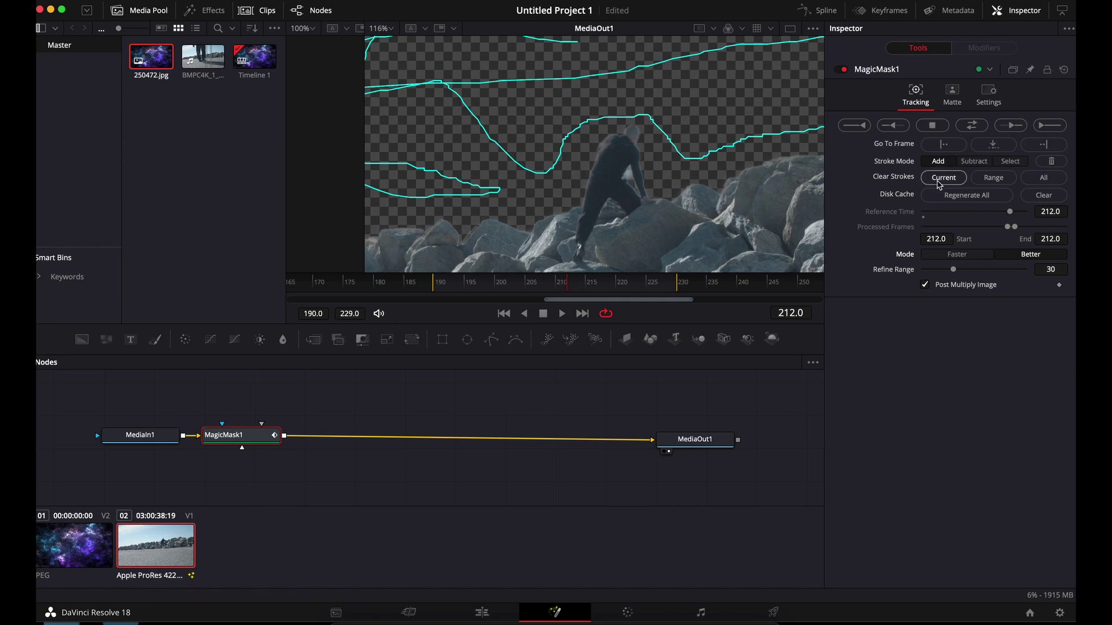
Step: Fix the mask on the climber's arm with one Subtract stroke and one Add stroke
click(974, 161)
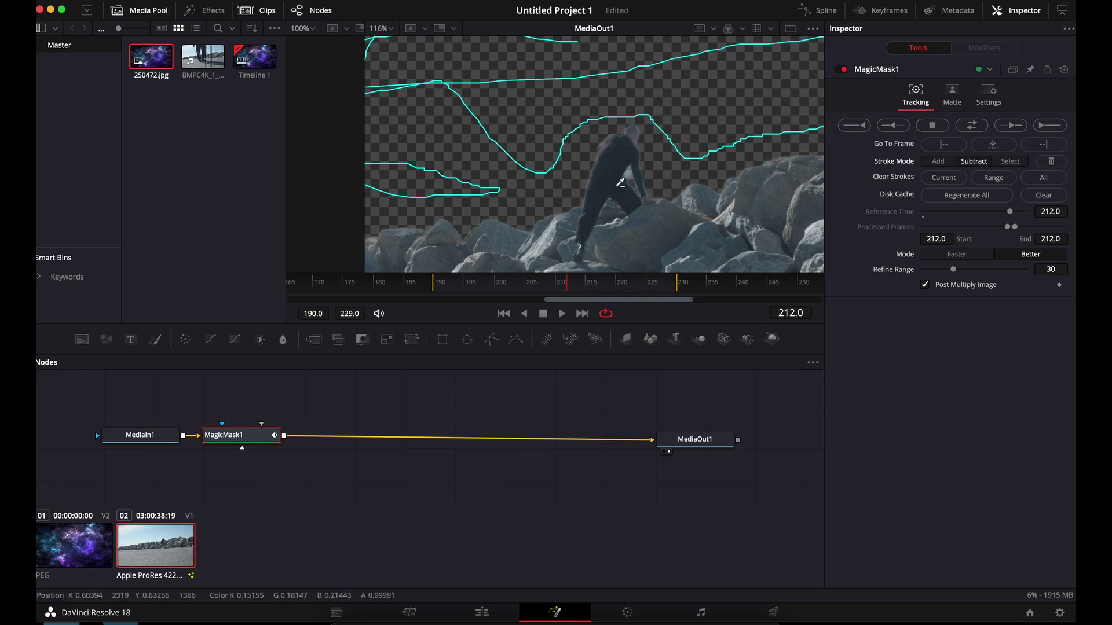
scroll(620, 183, up, 5)
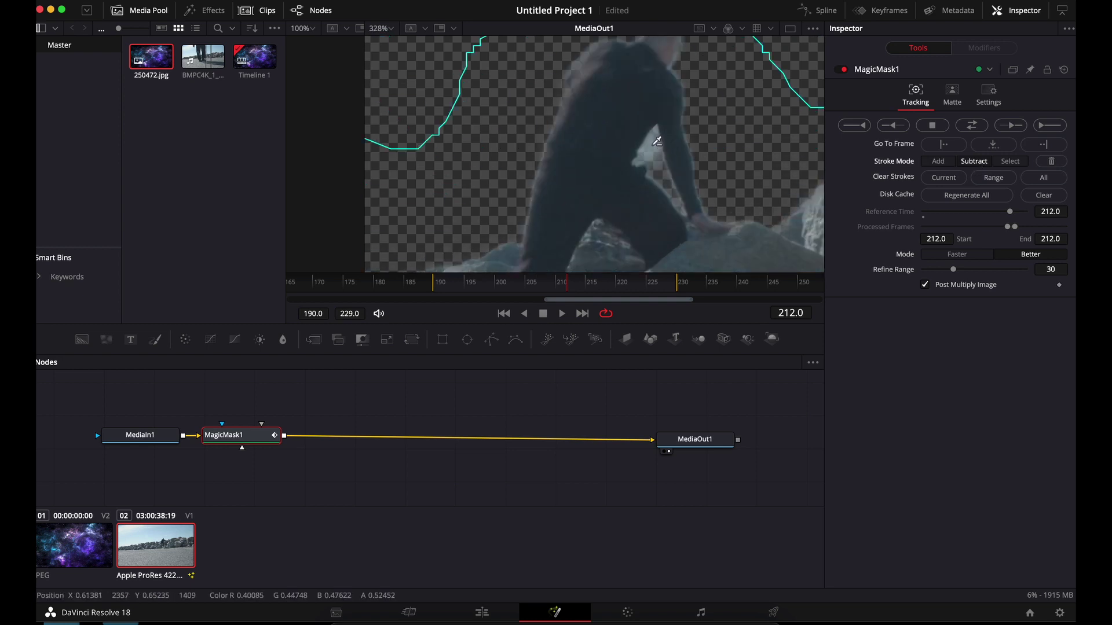
drag(652, 143, 659, 150)
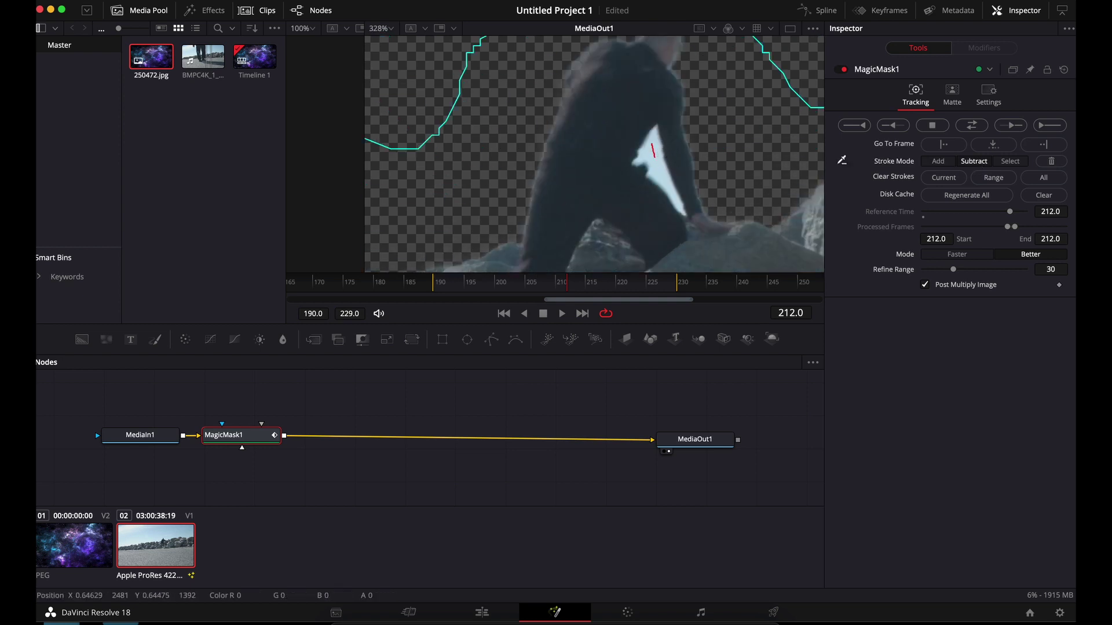
click(945, 163)
drag(675, 197, 653, 140)
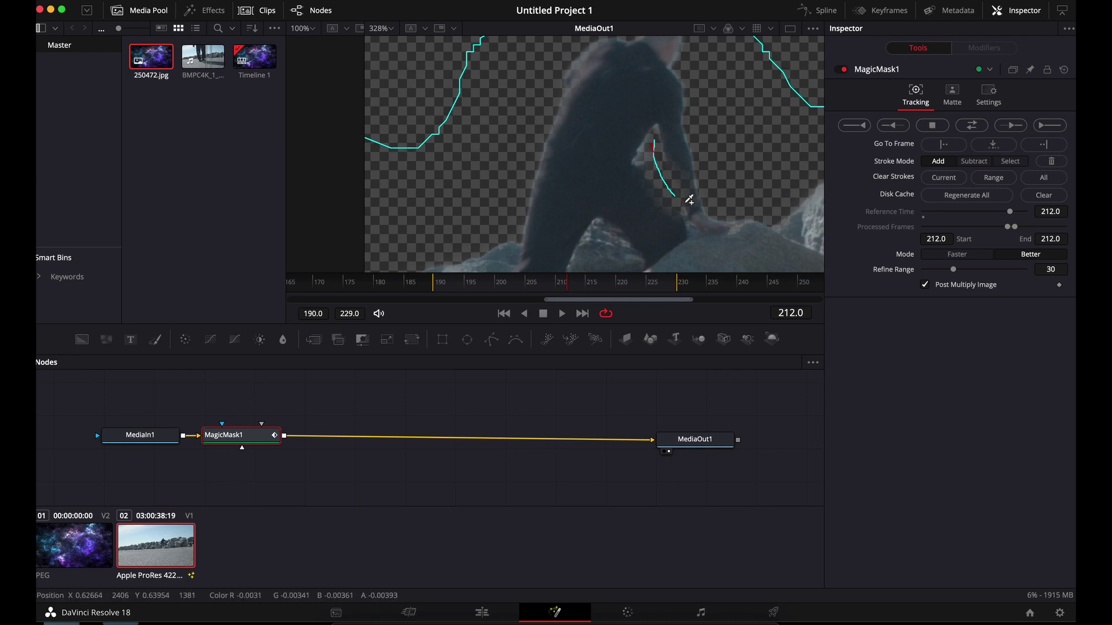
scroll(763, 197, down, 8)
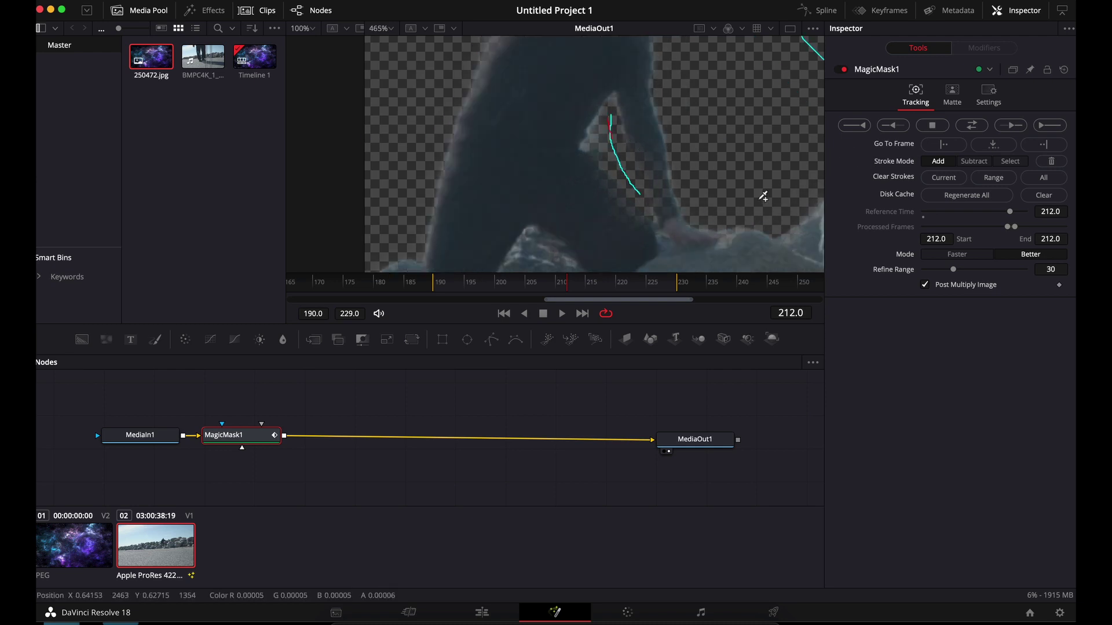
scroll(763, 196, down, 3)
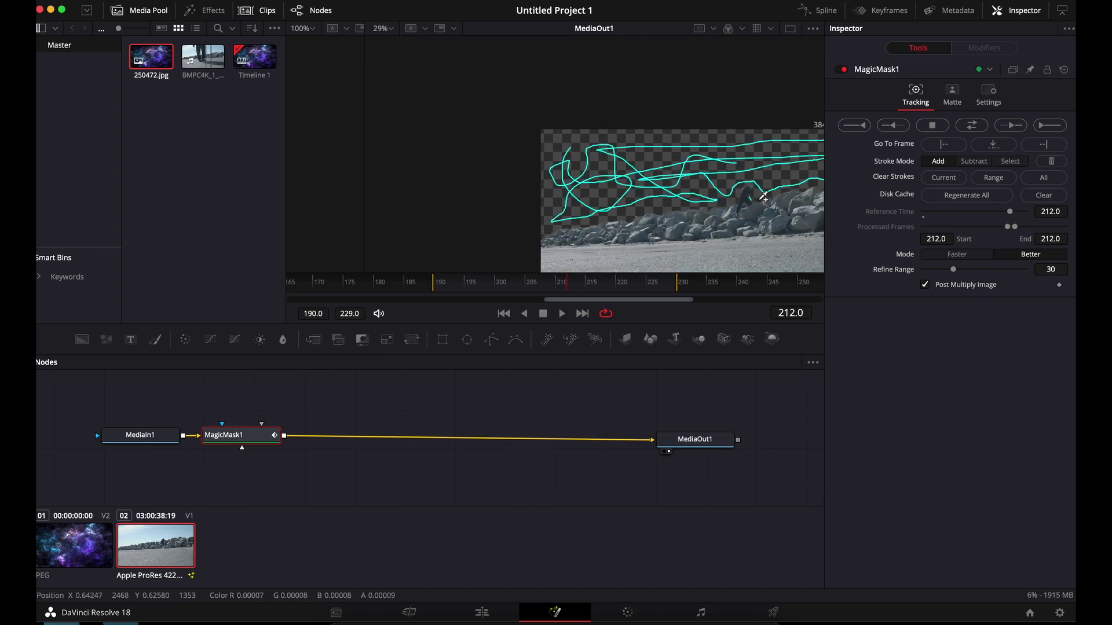
scroll(776, 192, right, 5)
scroll(776, 192, down, 3)
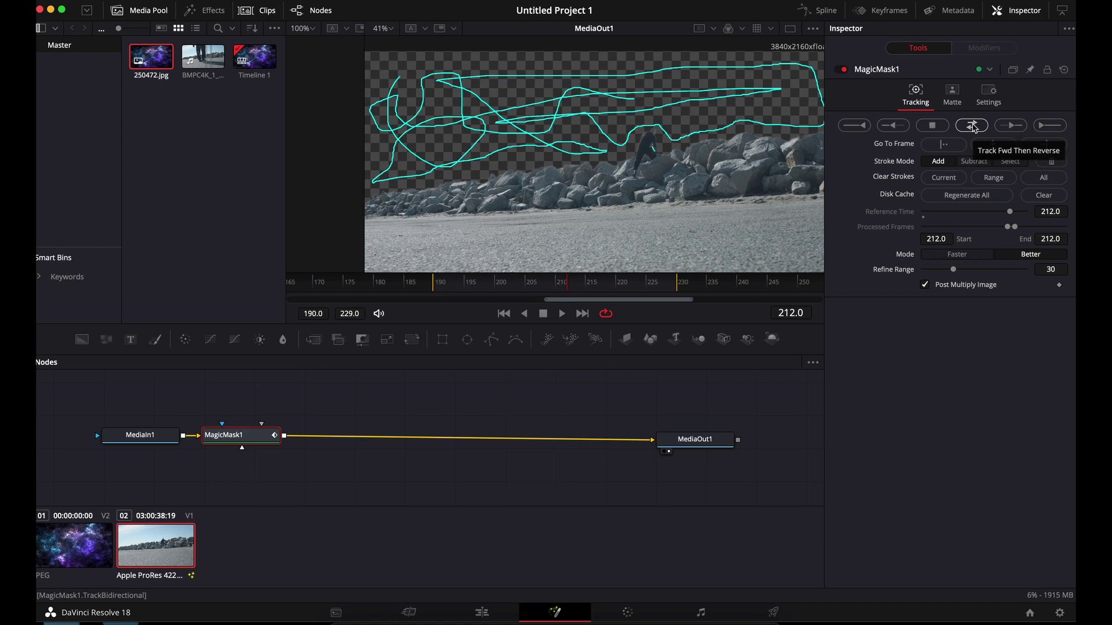
click(972, 125)
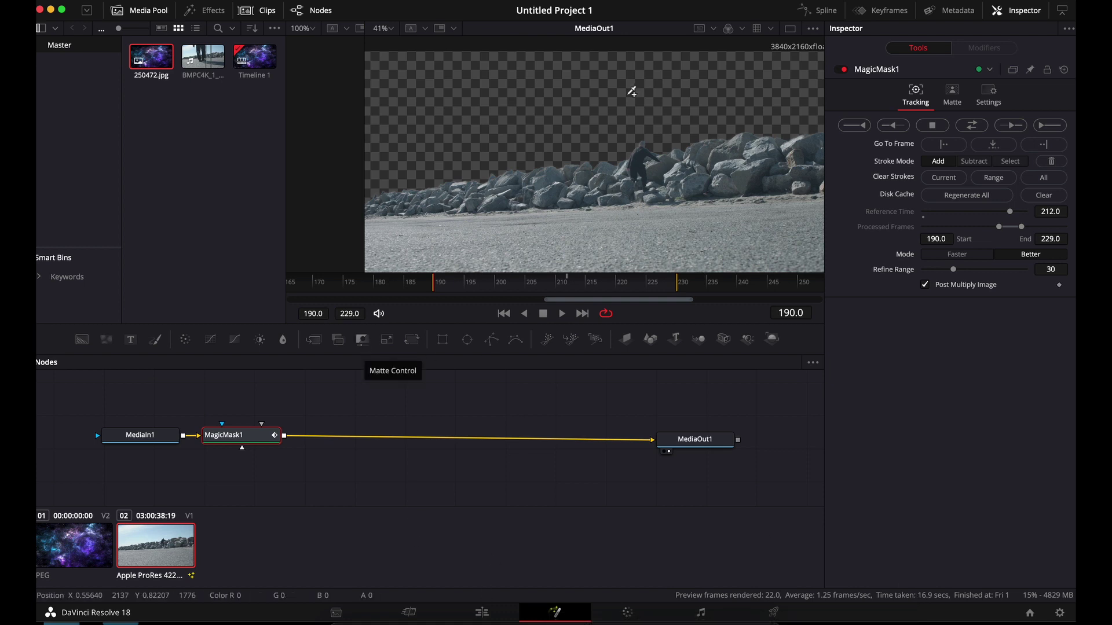
Step: Scrub frames 190 to 229 to check the tracked sky matte
mouse_move(495, 282)
mouse_down()
mouse_move(626, 284)
mouse_move(499, 284)
mouse_up()
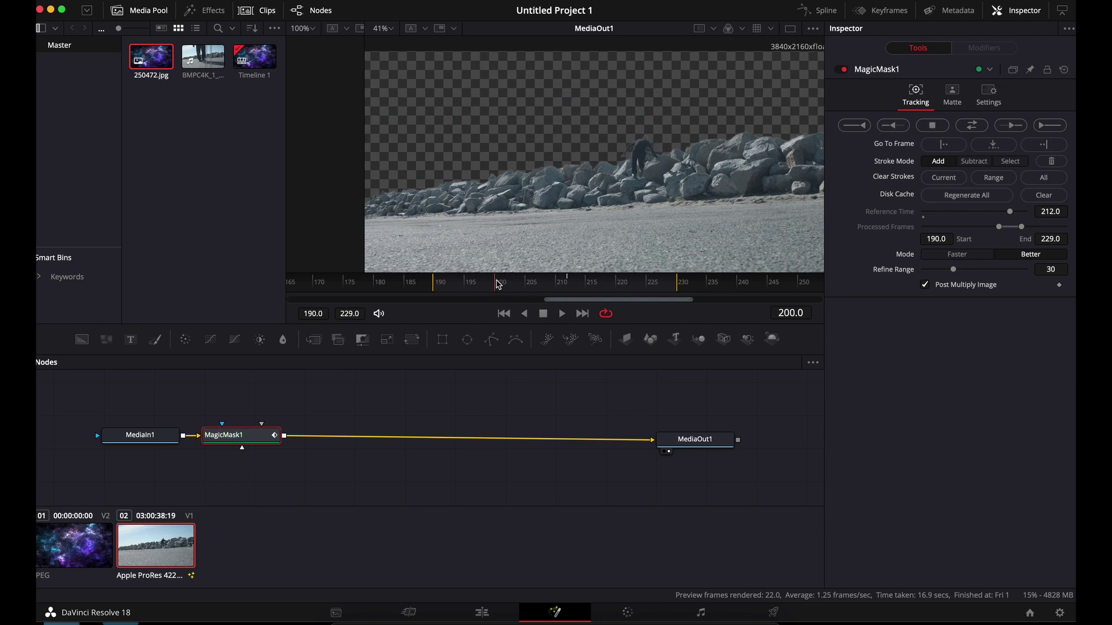
Step: On the Edit page, put the nebula image on V1 and the beach clip on V2
click(487, 613)
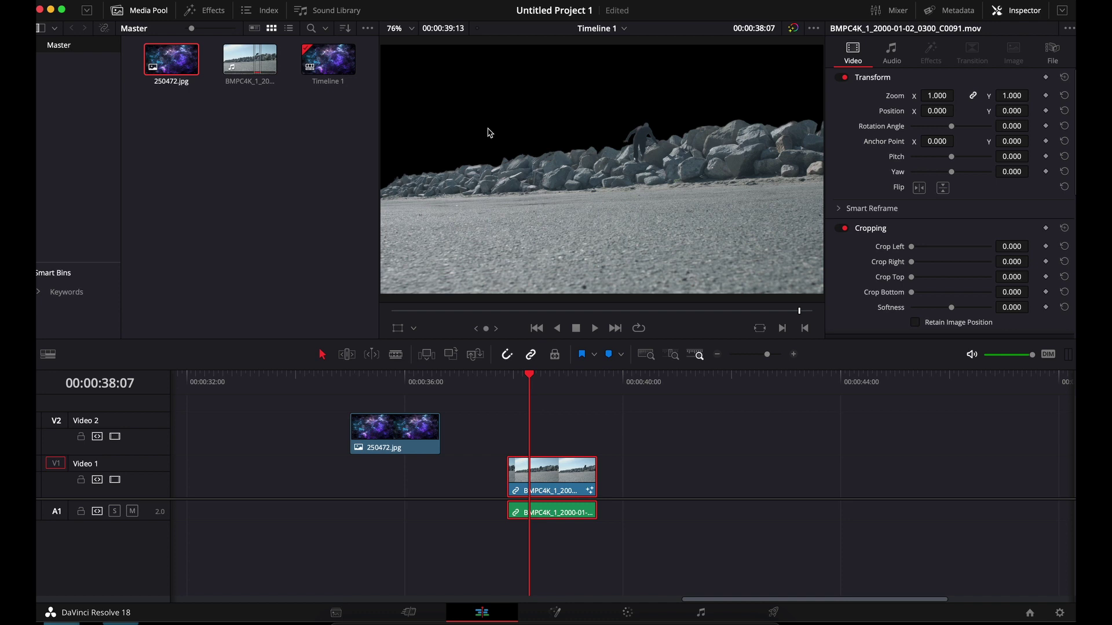
drag(405, 430, 561, 428)
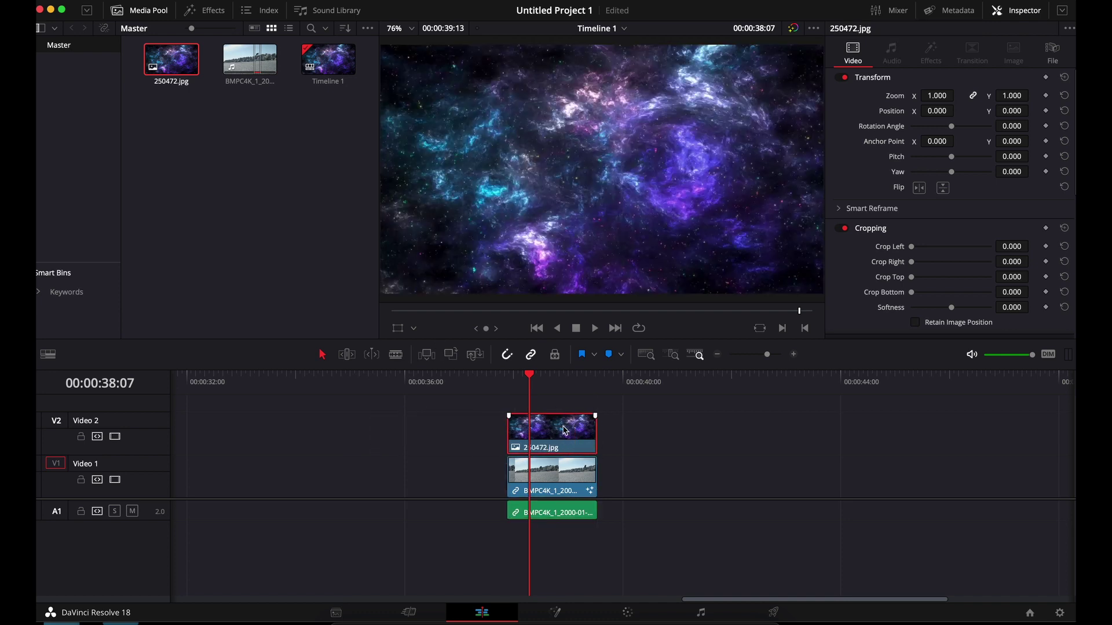
drag(560, 430, 468, 430)
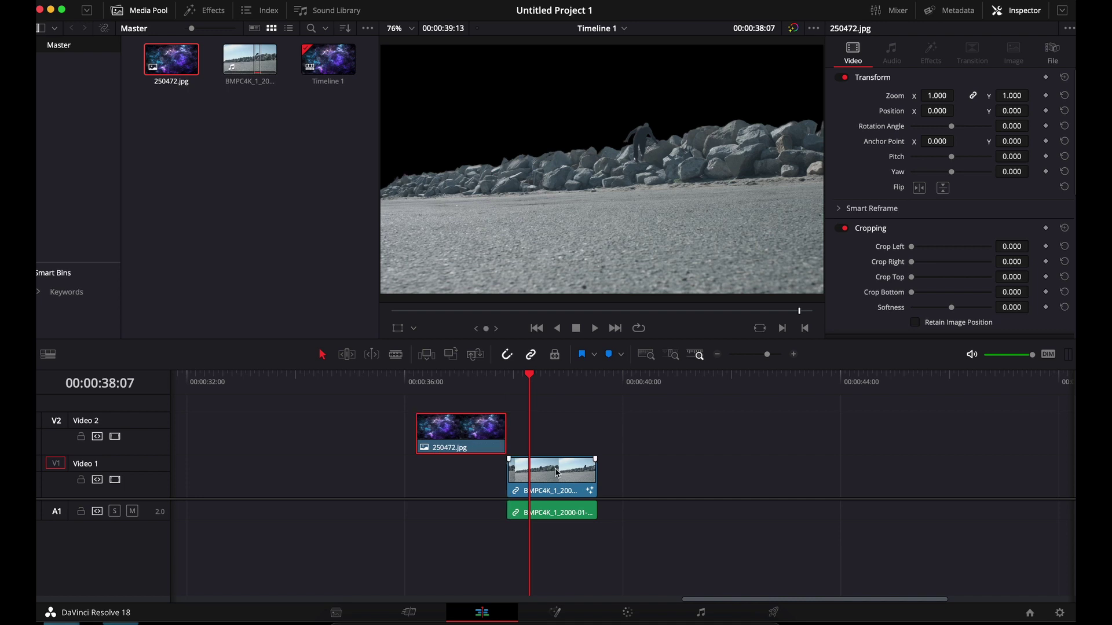
mouse_move(544, 472)
mouse_down()
mouse_move(532, 446)
mouse_move(475, 472)
mouse_move(562, 476)
mouse_up()
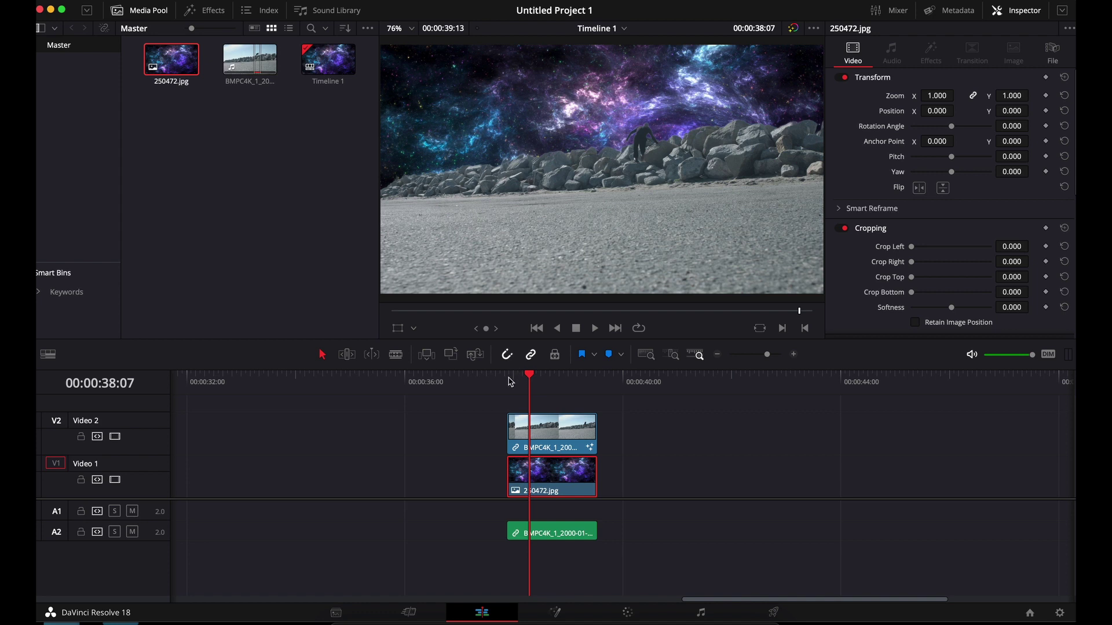
drag(504, 377, 558, 413)
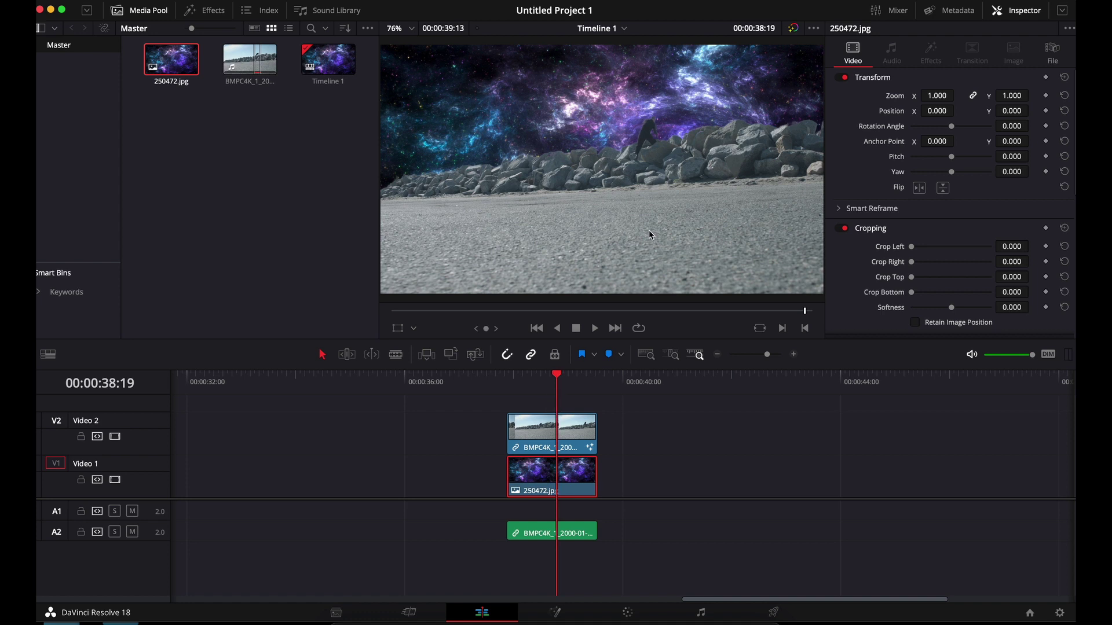
click(629, 615)
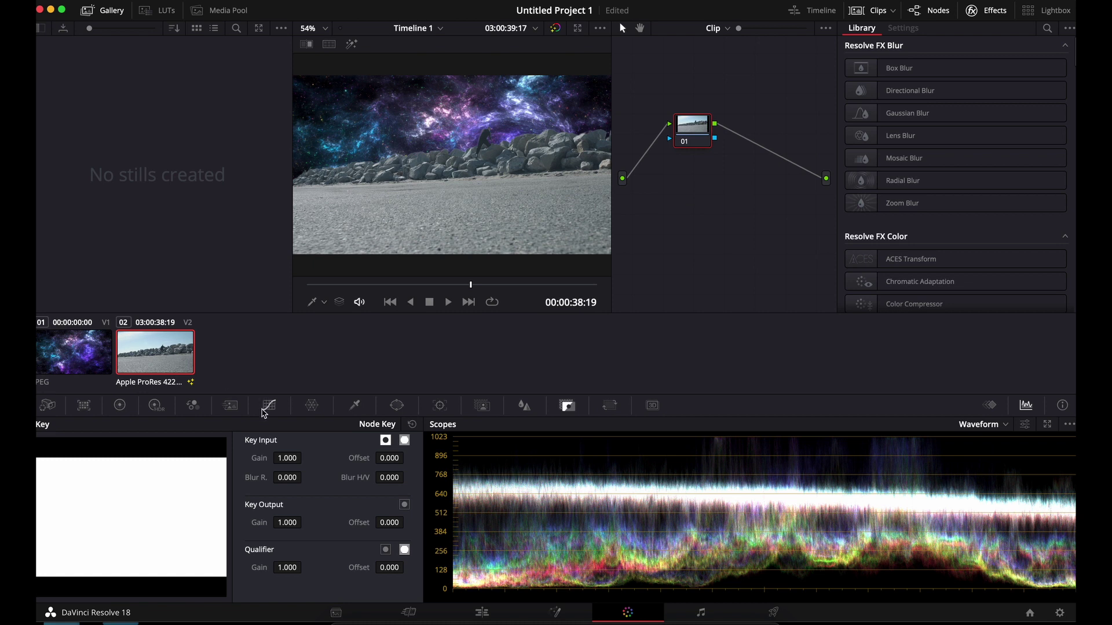
Step: Brighten the nebula clip with a raised Custom Curve
click(91, 342)
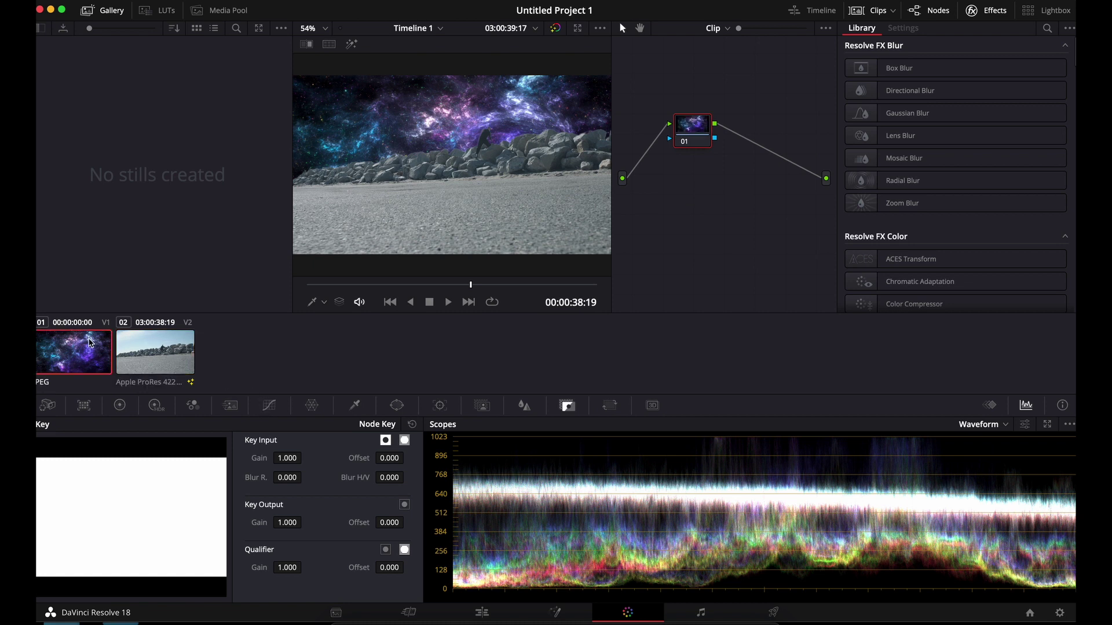
click(269, 405)
drag(220, 479, 197, 464)
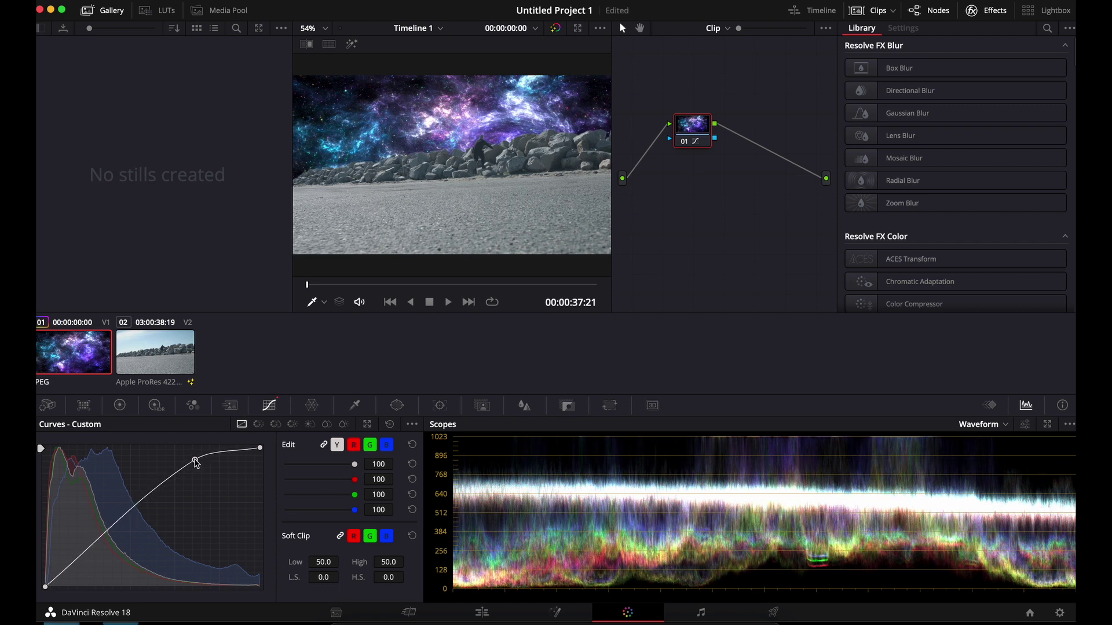
Step: Grade the beach clip: contrast 1.040, shadow exposure -0.52, light exposure -0.29, purple-tinted lights
click(158, 353)
click(155, 406)
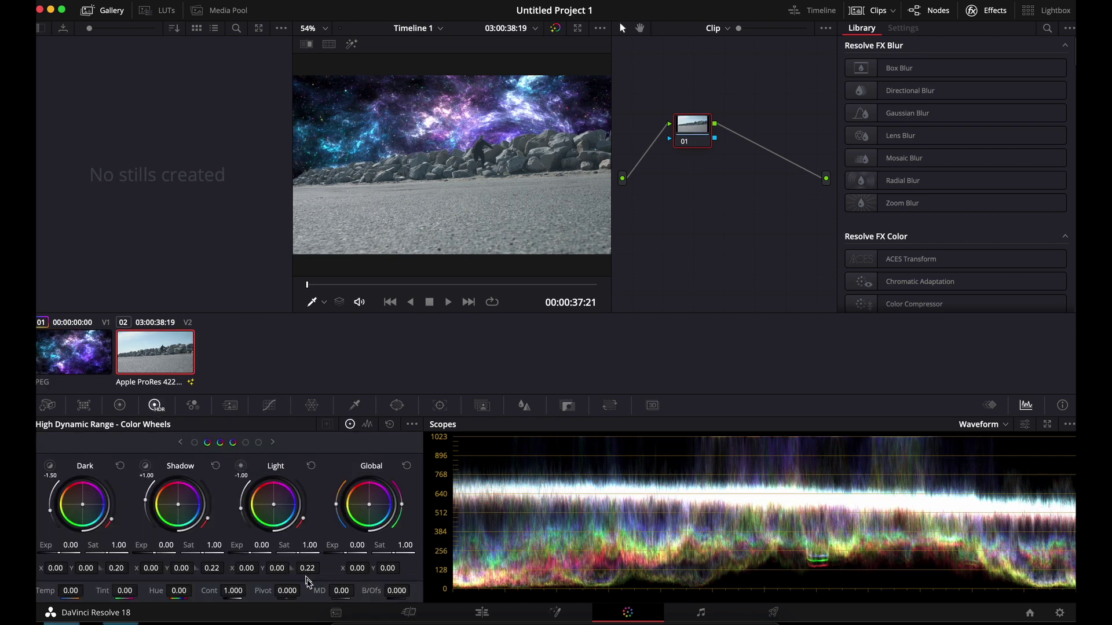
mouse_move(232, 591)
mouse_down()
mouse_move(285, 593)
mouse_move(232, 593)
mouse_up()
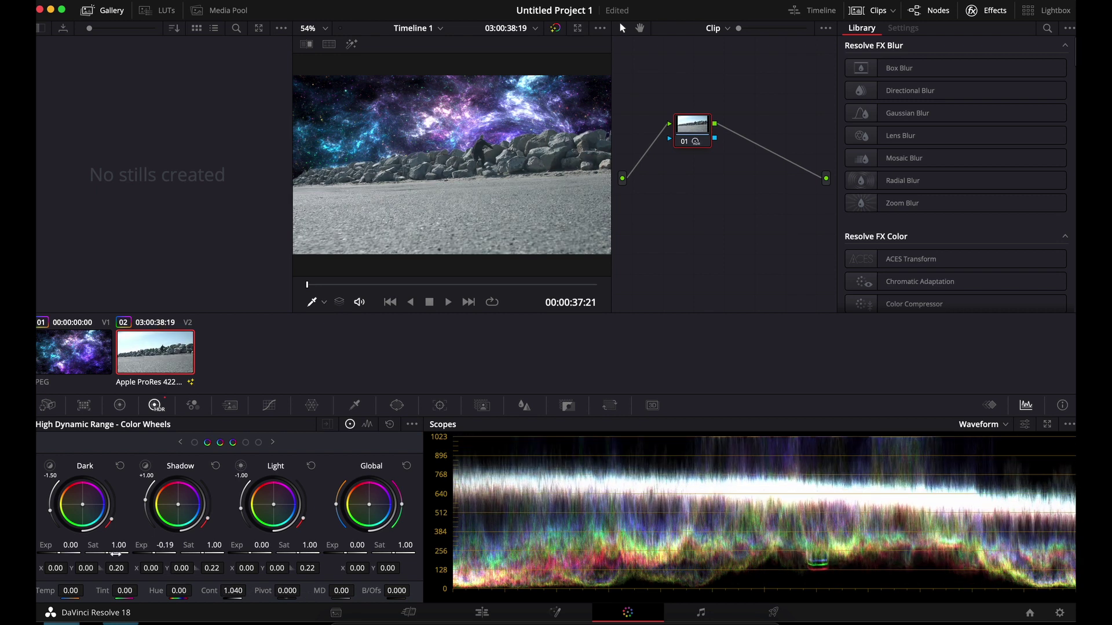
drag(116, 554, 554, 315)
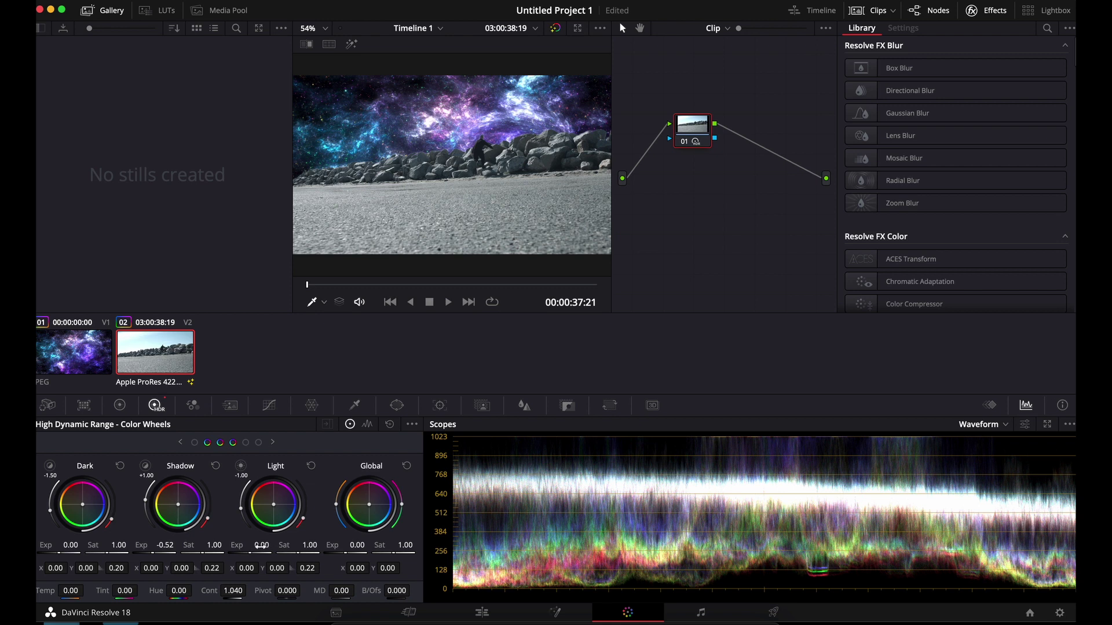
drag(261, 545, 187, 558)
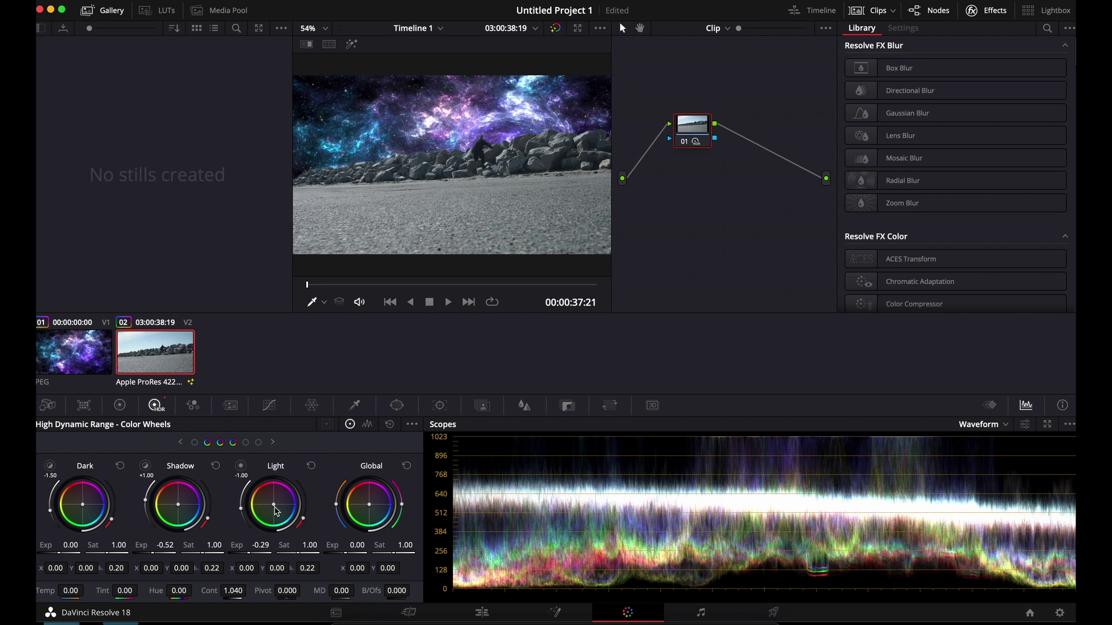
drag(276, 509, 292, 502)
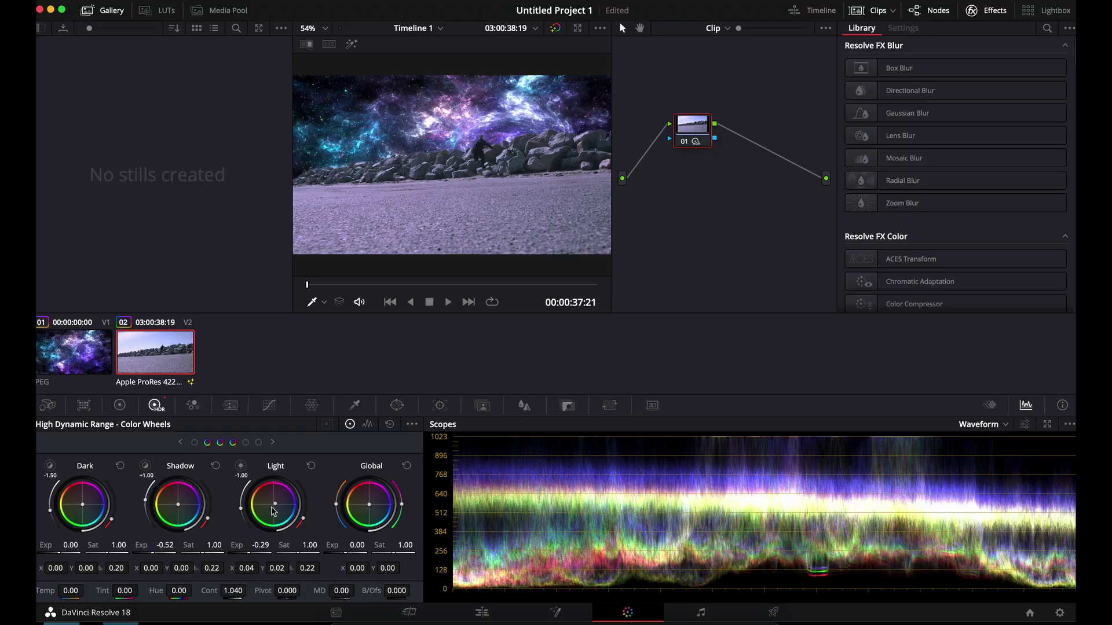